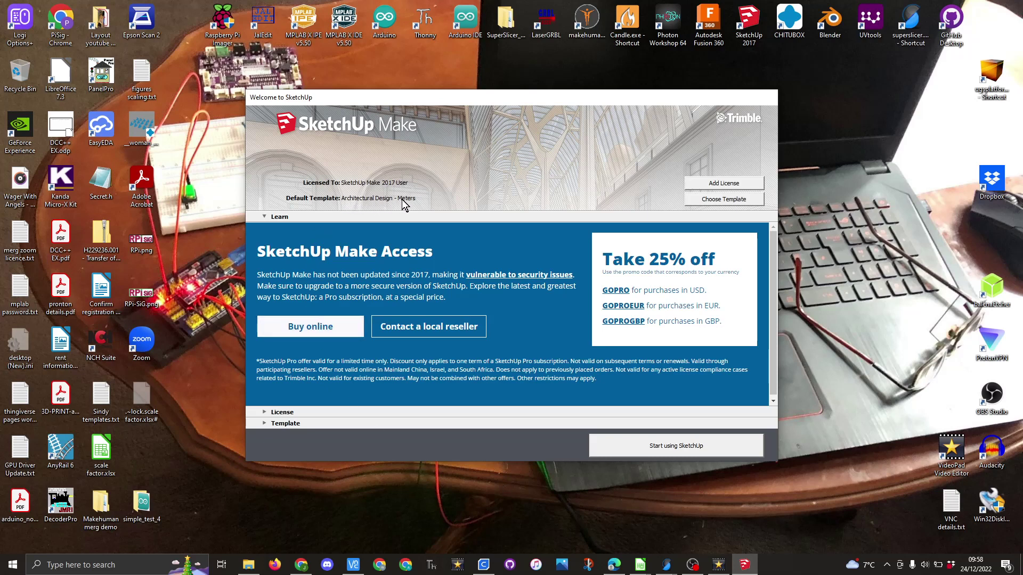
Step: Show the available templates in the welcome window and look through their units
{"action": "left_click", "coordinate": [264, 424]}
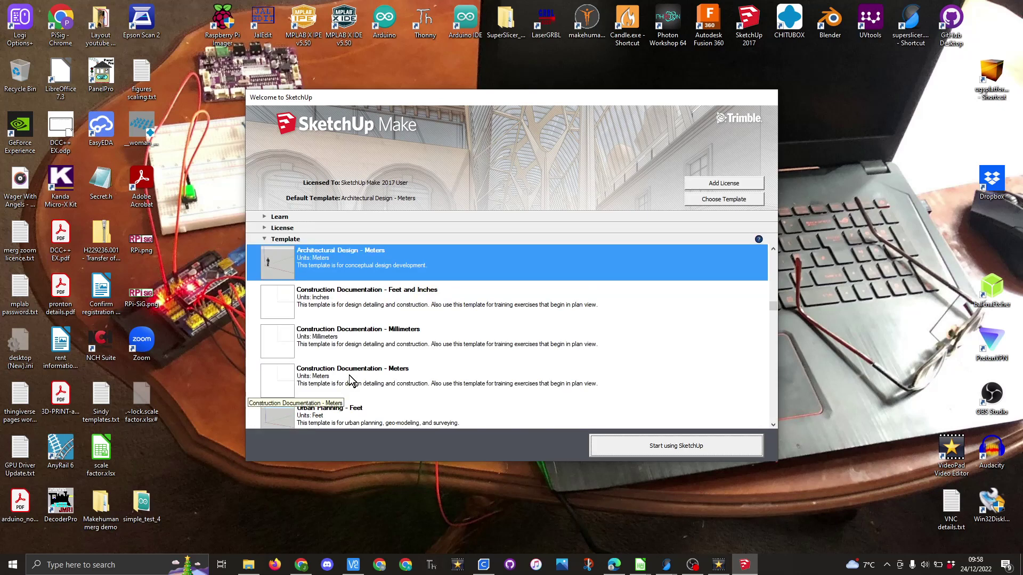
{"action": "scroll", "coordinate": [362, 260], "scroll_direction": "up", "scroll_amount": 3}
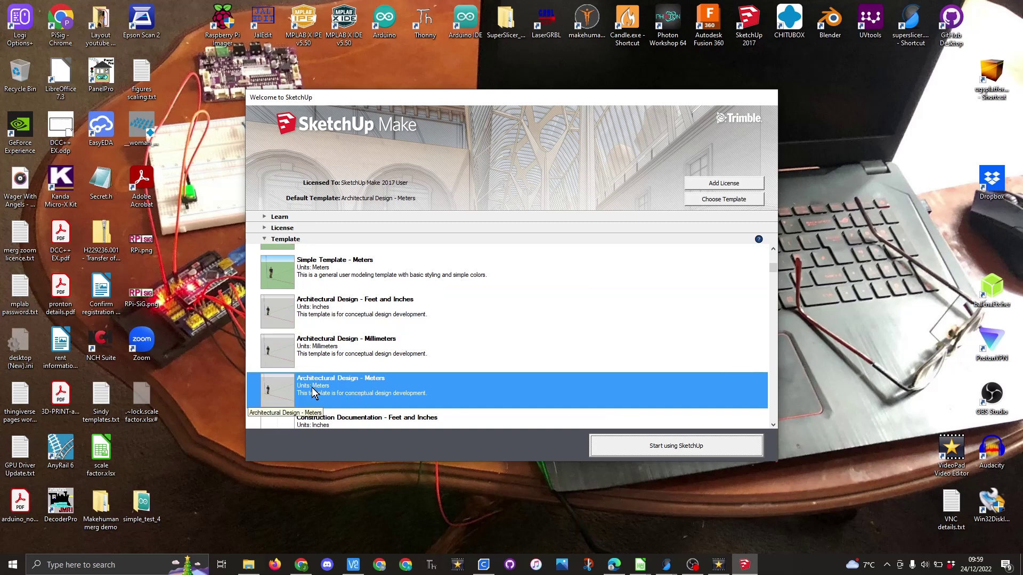
{"action": "scroll", "coordinate": [363, 388], "scroll_direction": "down", "scroll_amount": 12}
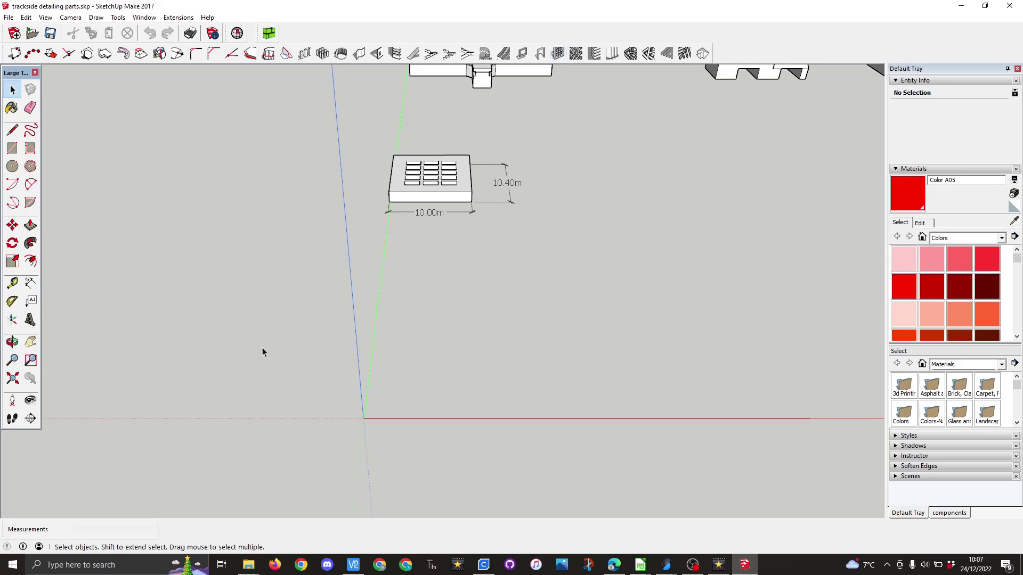
Step: Draw a 10 m by 10.4 m rectangle on the ground plane, starting at the origin
{"action": "left_click", "coordinate": [12, 149]}
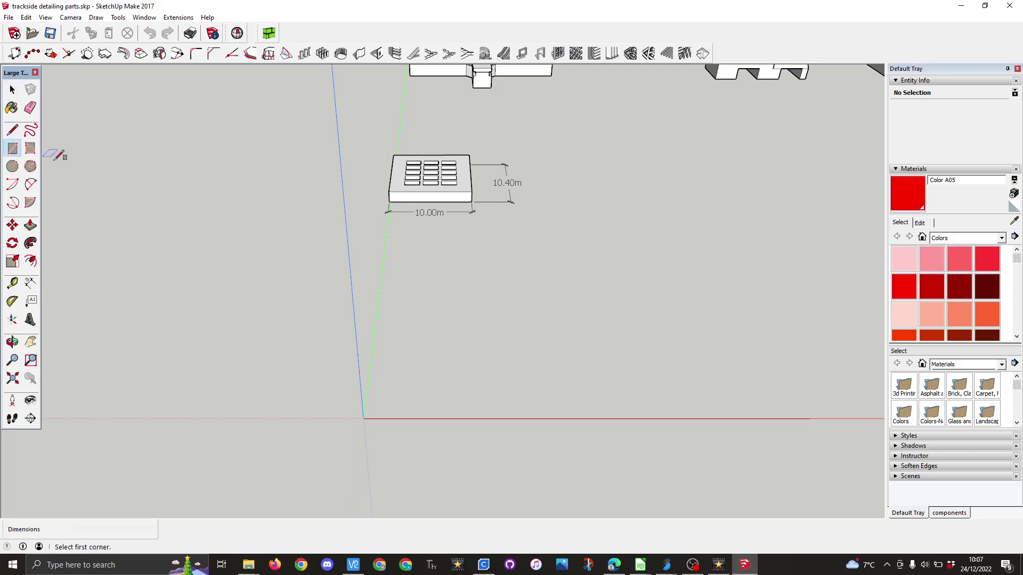
{"action": "left_click", "coordinate": [363, 419]}
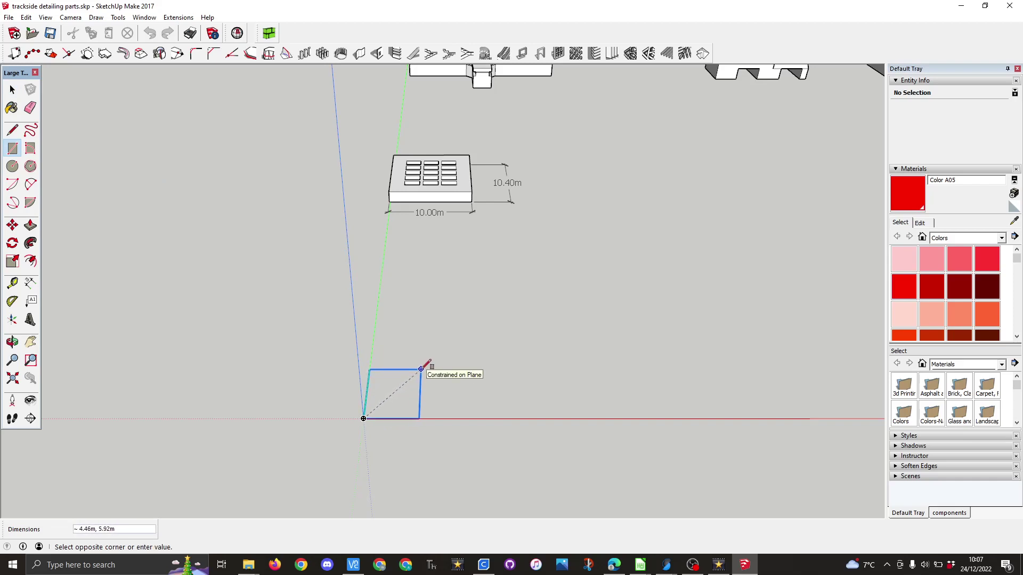
{"action": "left_click", "coordinate": [421, 369]}
{"action": "type", "text": "10, 10.4"}
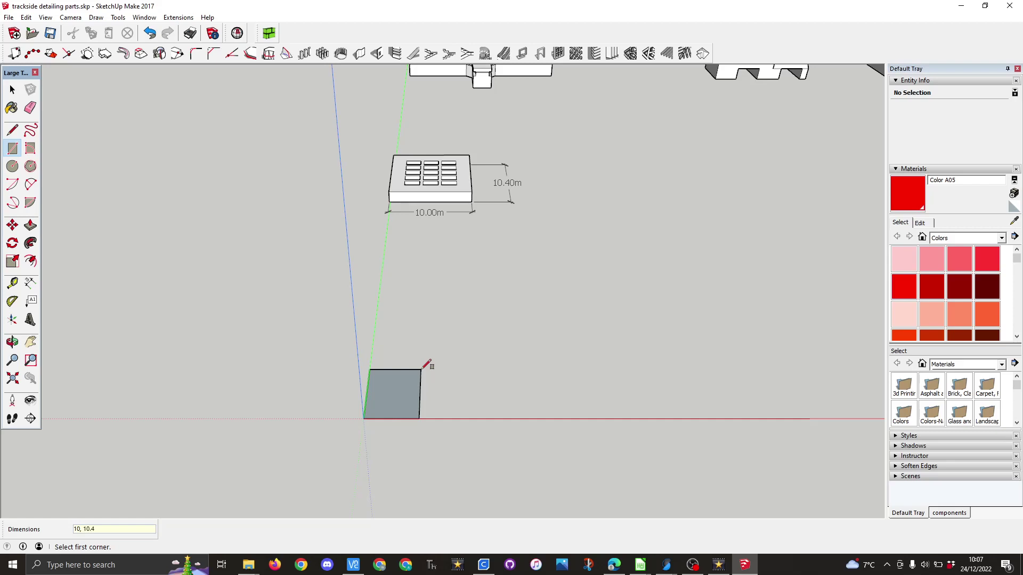
{"action": "key", "text": "Return"}
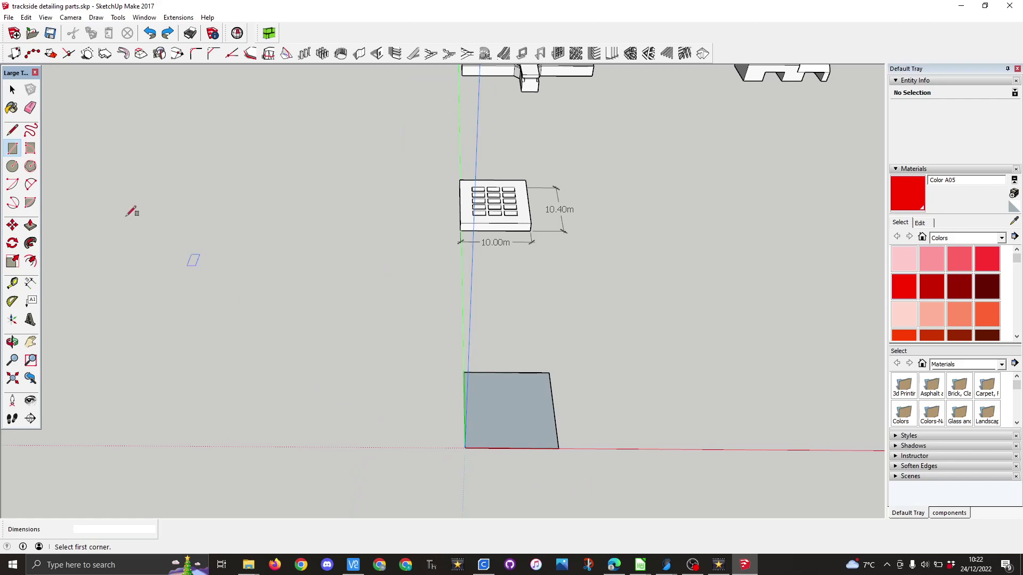
Step: Create a rectangular-frame Panel Divider on the rectangle's face: 5 rows, 3 columns, depth 1.40m, frame width 1.80m, divider width 0.40m, location front
{"action": "left_click", "coordinate": [13, 92]}
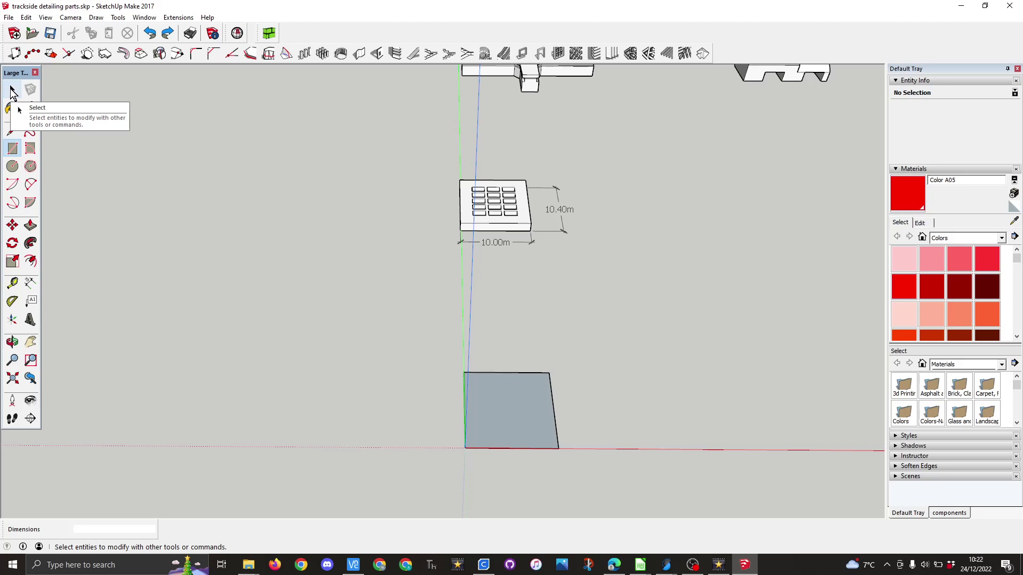
{"action": "left_click", "coordinate": [12, 91]}
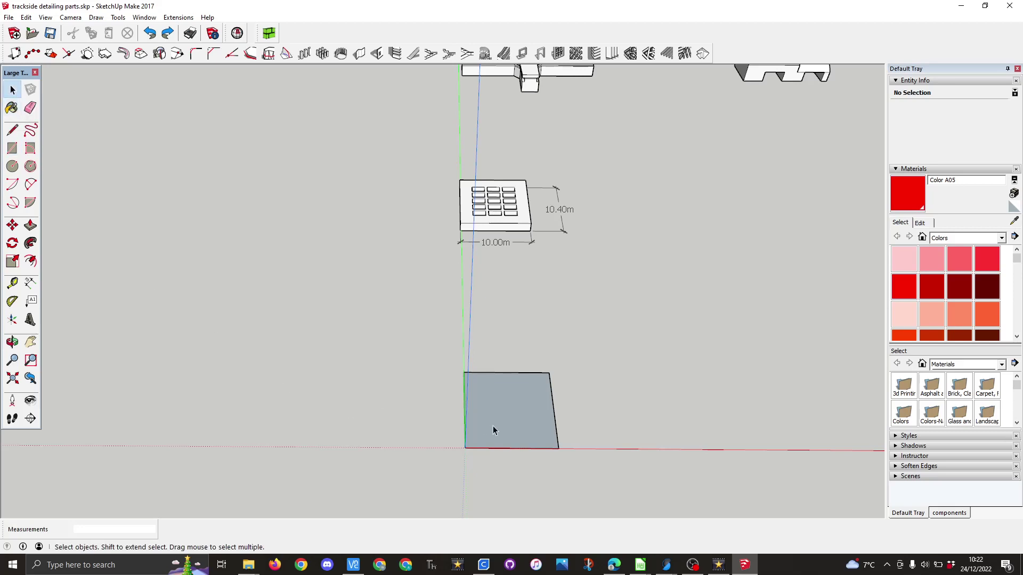
{"action": "left_click", "coordinate": [512, 421]}
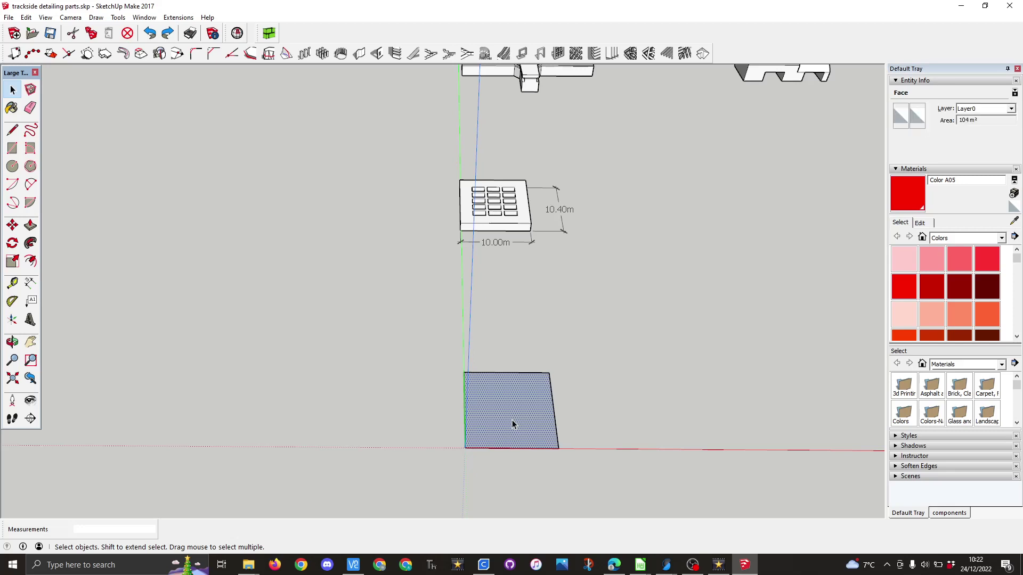
{"action": "middle_click_drag", "start_coordinate": [512, 420], "coordinate": [546, 437]}
{"action": "scroll", "coordinate": [545, 437], "scroll_direction": "up", "scroll_amount": 1}
{"action": "scroll", "coordinate": [546, 438], "scroll_direction": "up", "scroll_amount": 2}
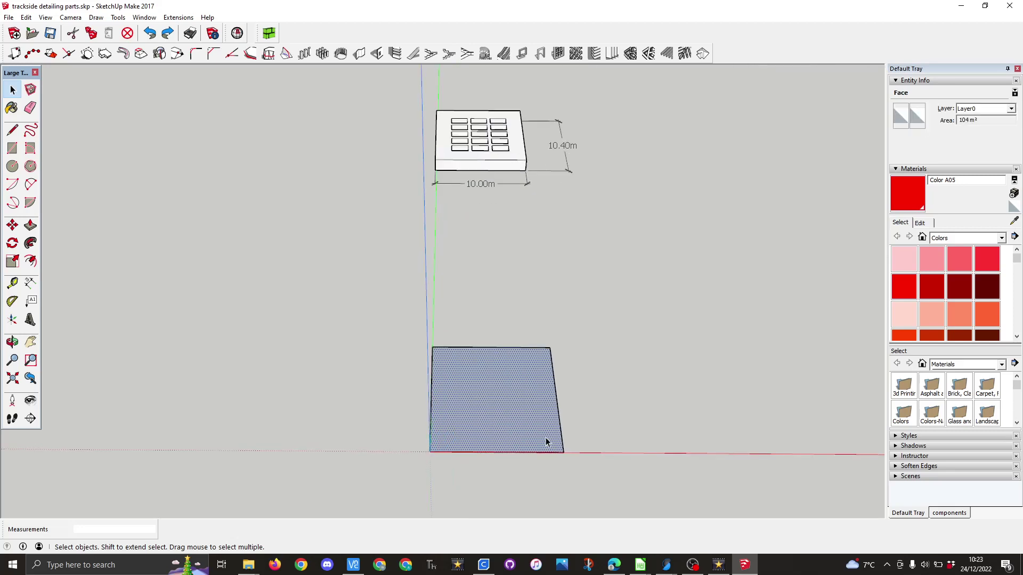
{"action": "left_click", "coordinate": [558, 53]}
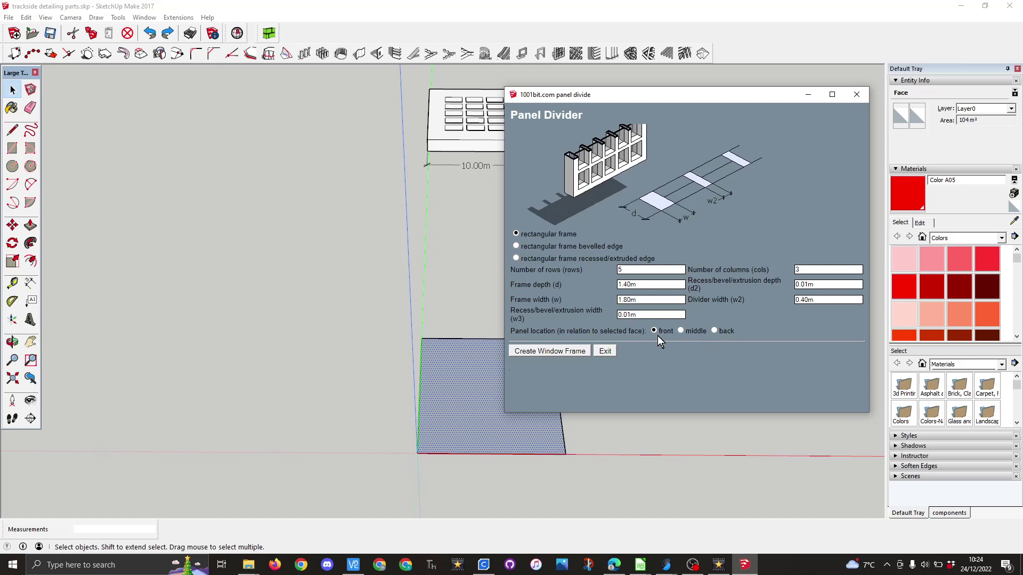
{"action": "left_click", "coordinate": [554, 352]}
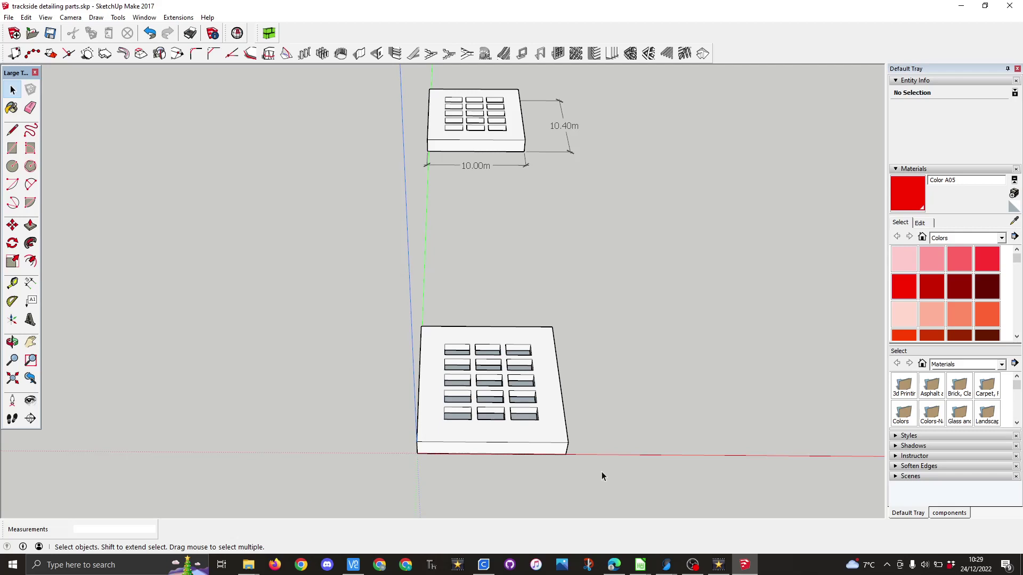
Step: Edit the new panel group and delete the leftover face behind the grid openings
{"action": "left_click", "coordinate": [537, 434]}
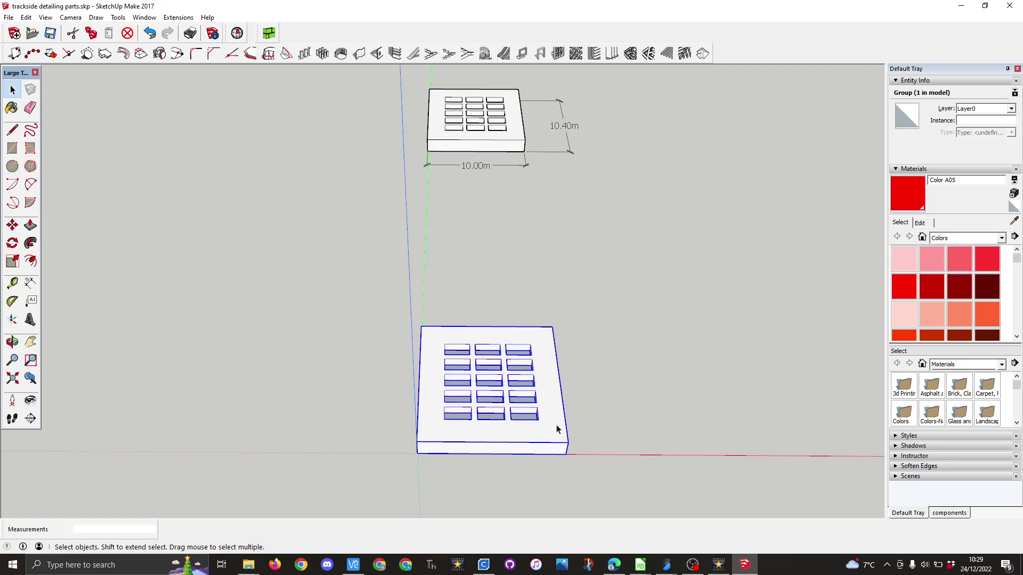
{"action": "right_click", "coordinate": [549, 411]}
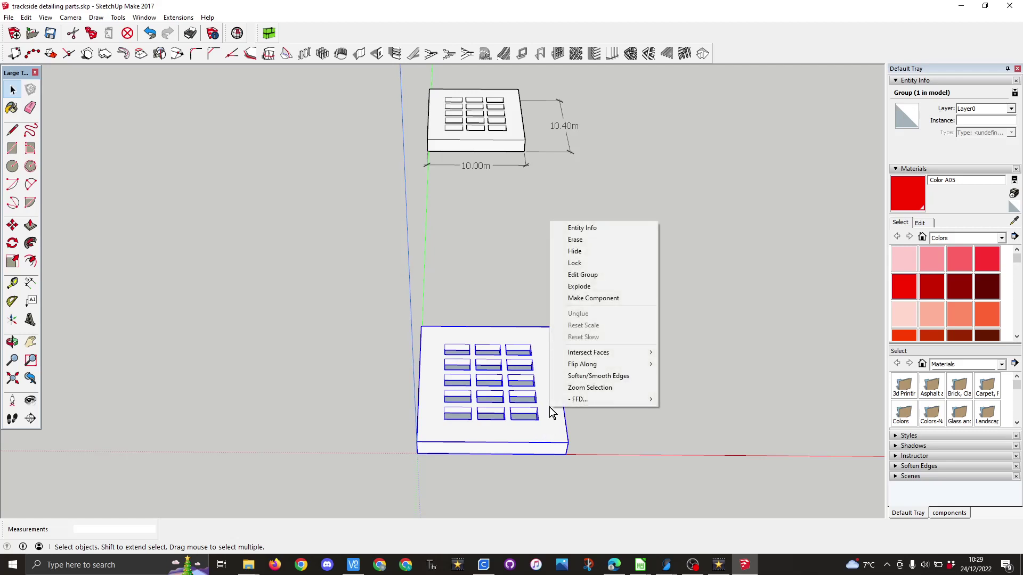
{"action": "left_click", "coordinate": [585, 275]}
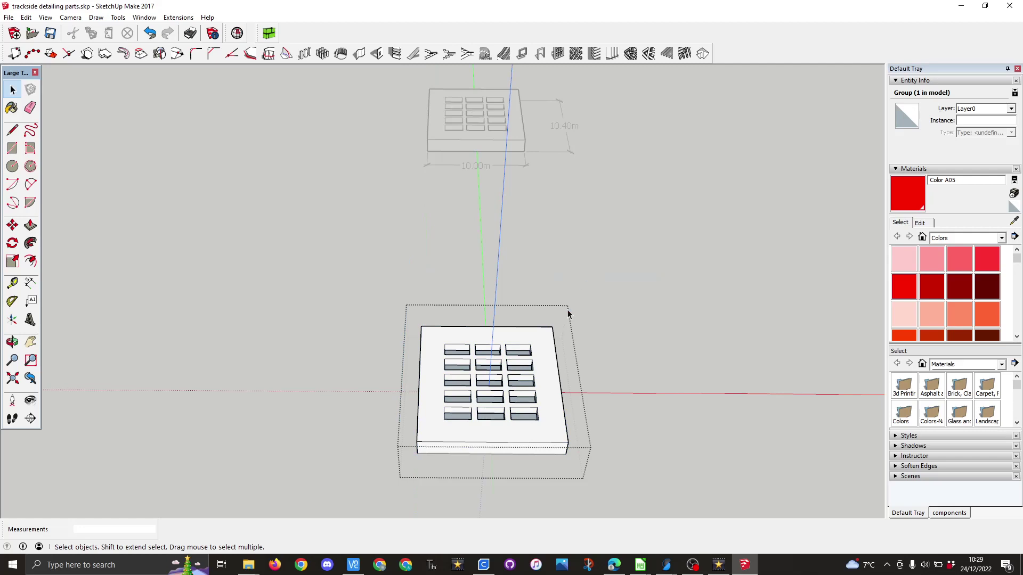
{"action": "left_click", "coordinate": [525, 419]}
{"action": "key", "text": "Escape"}
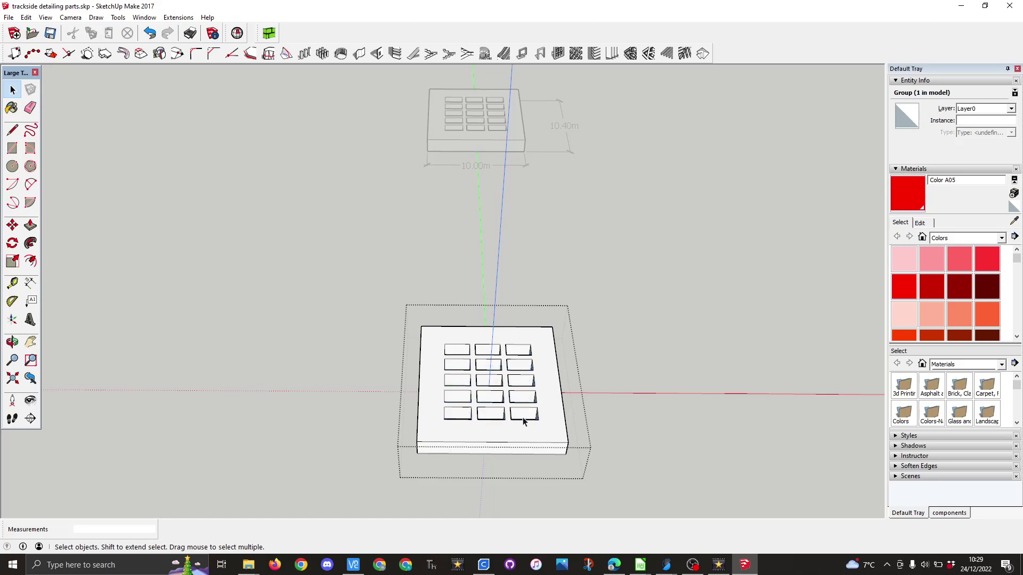
{"action": "left_click", "coordinate": [639, 405]}
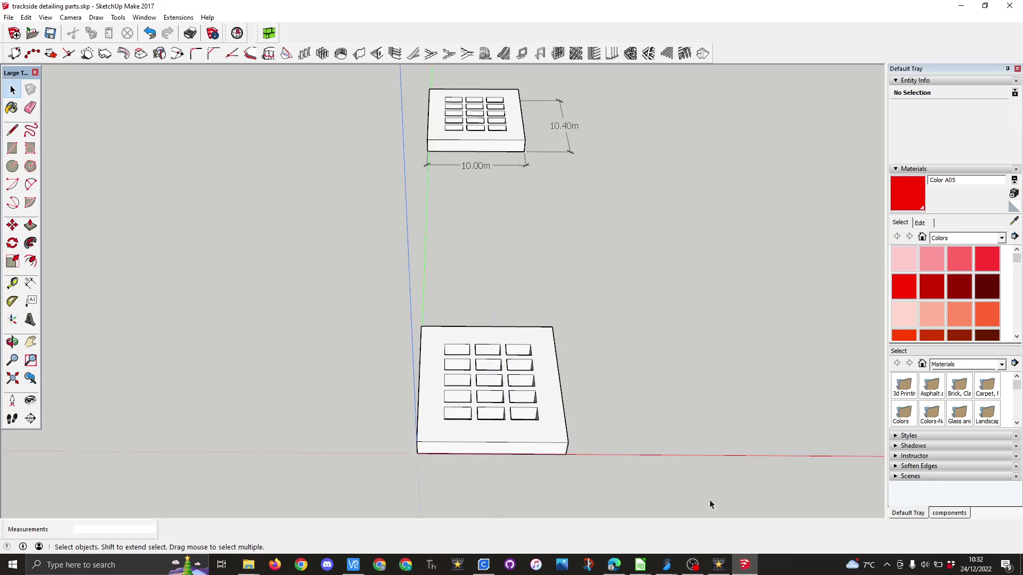
Step: Export only the selected grid group as an ASCII STL in model units, saved as grid.stl in Downloads
{"action": "left_click", "coordinate": [537, 440]}
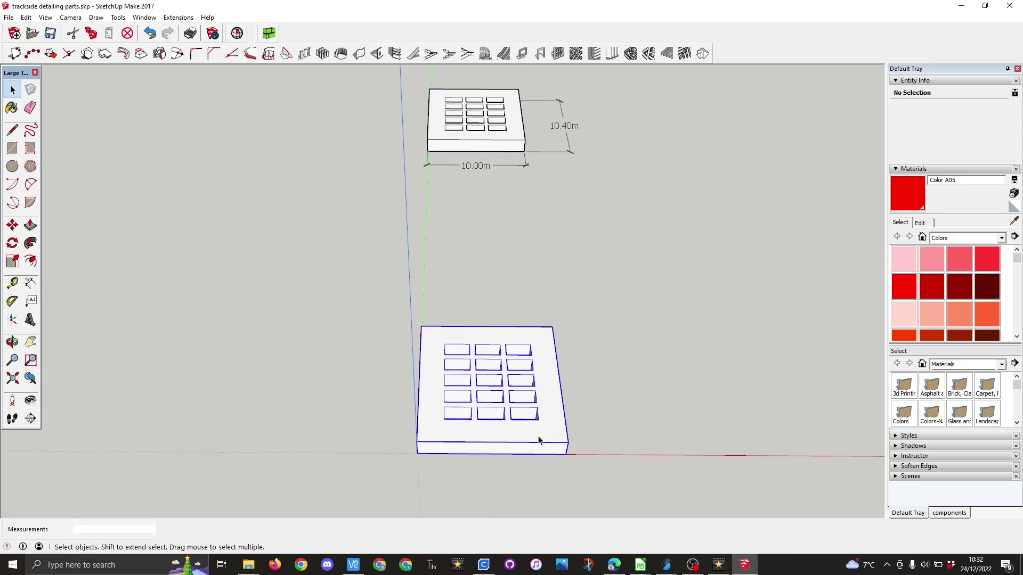
{"action": "left_click", "coordinate": [8, 17]}
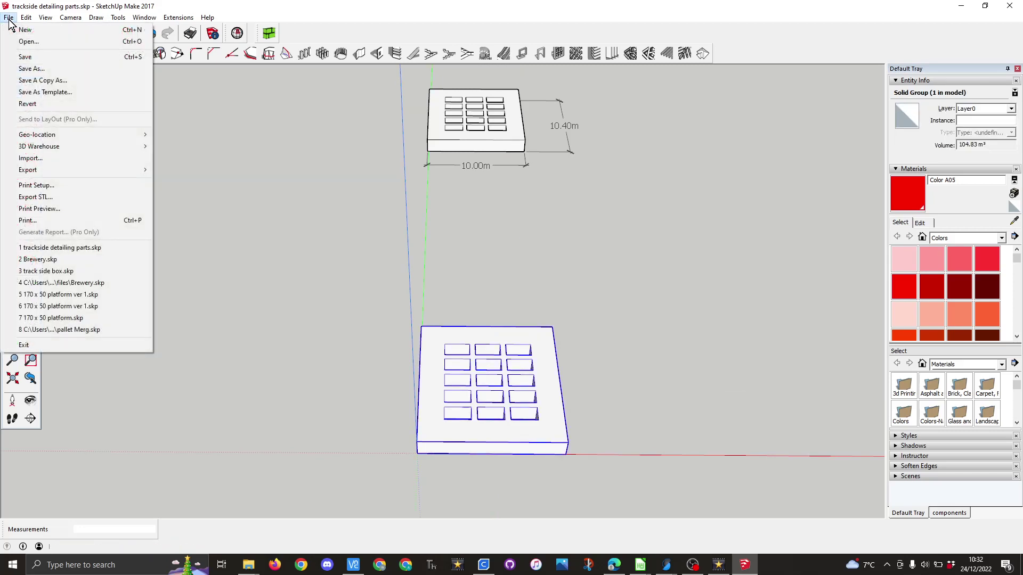
{"action": "left_click", "coordinate": [50, 198]}
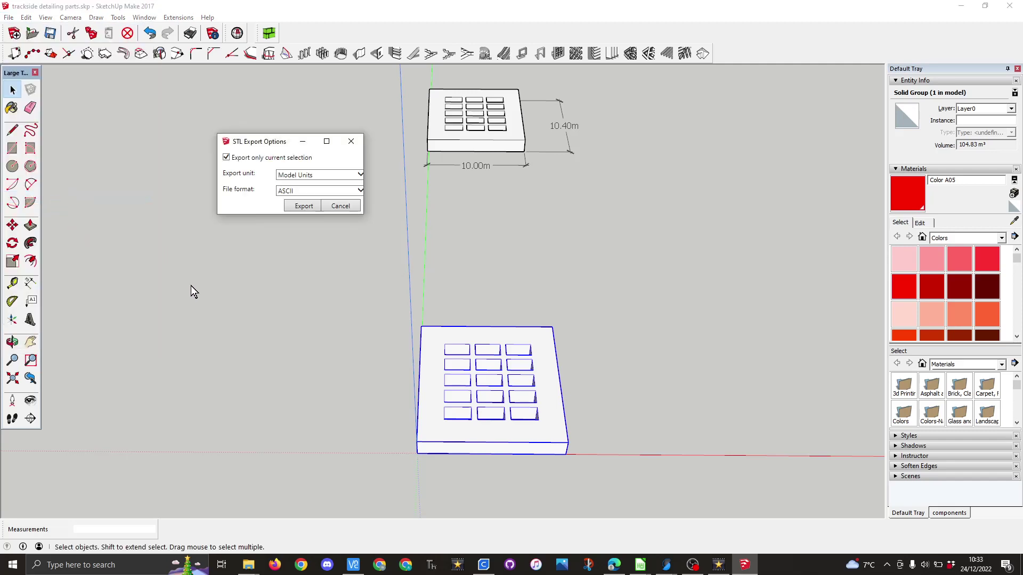
{"action": "left_click", "coordinate": [299, 207]}
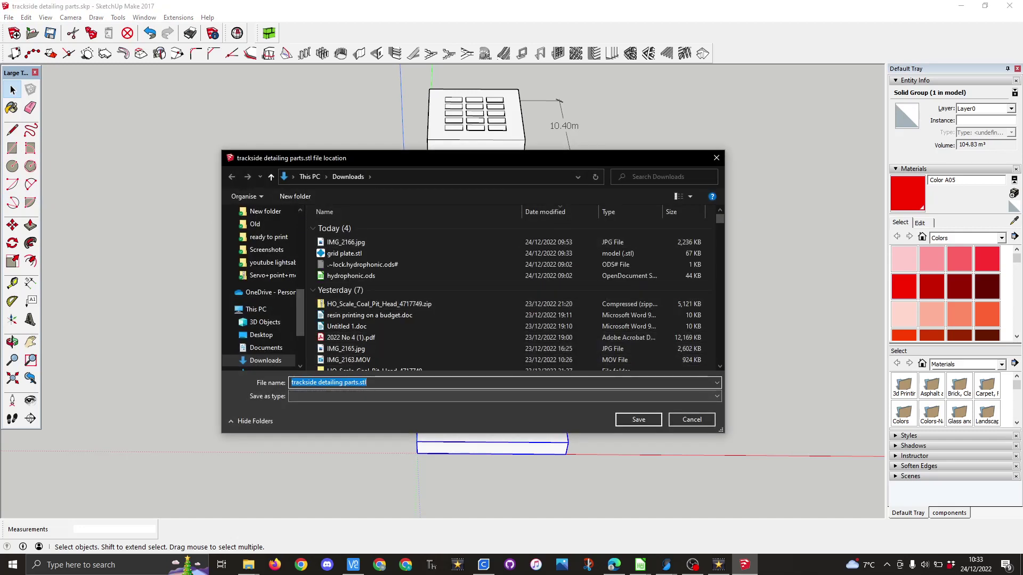
{"action": "left_click_drag", "start_coordinate": [359, 382], "coordinate": [274, 380]}
{"action": "type", "text": "grid"}
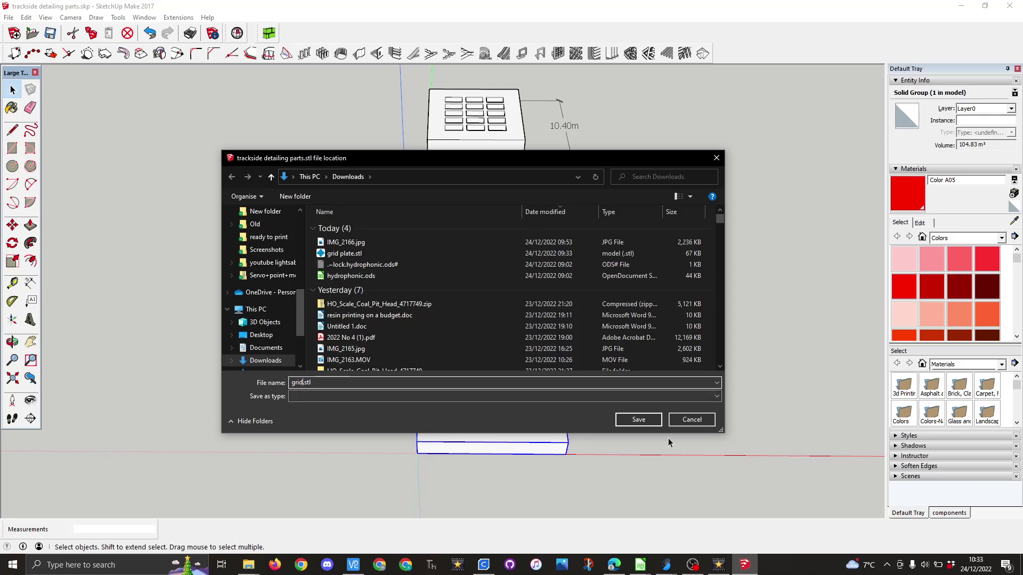
{"action": "left_click", "coordinate": [641, 421]}
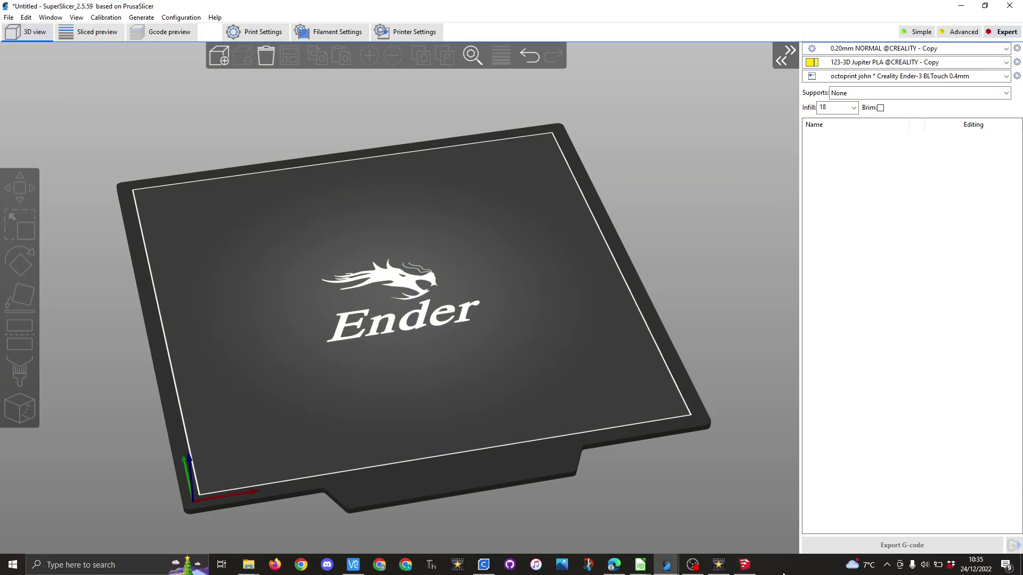
Step: Switch to SuperSlicer and import grid.stl from the Downloads folder onto the print bed
{"action": "left_click", "coordinate": [221, 57]}
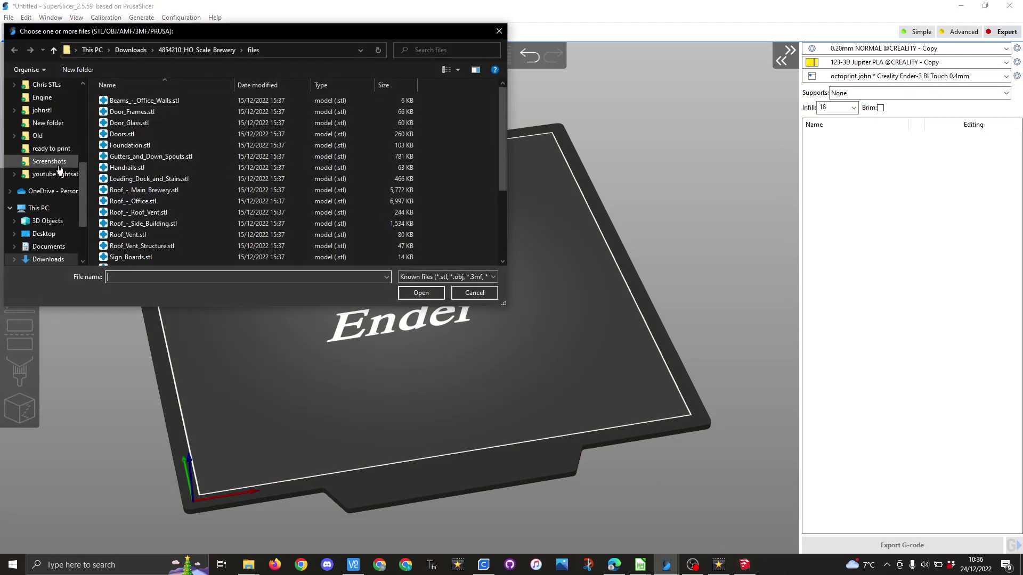
{"action": "left_click", "coordinate": [49, 261]}
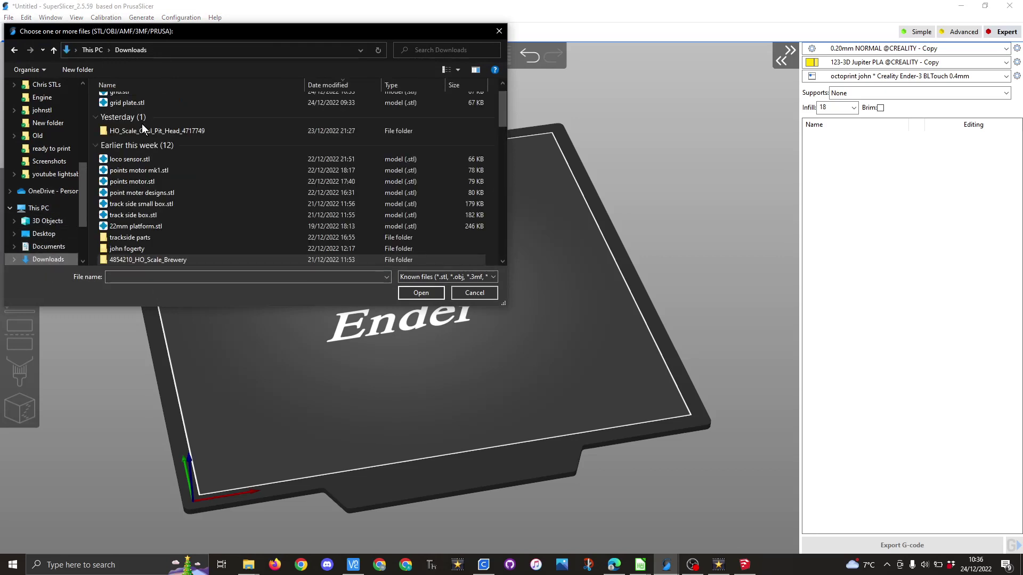
{"action": "left_click", "coordinate": [127, 117]}
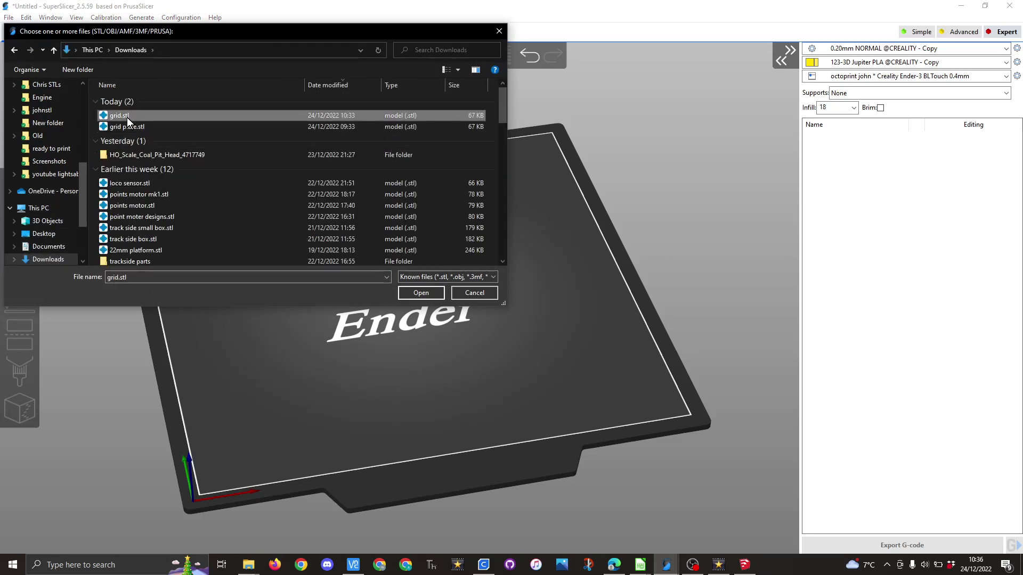
{"action": "left_click", "coordinate": [426, 292]}
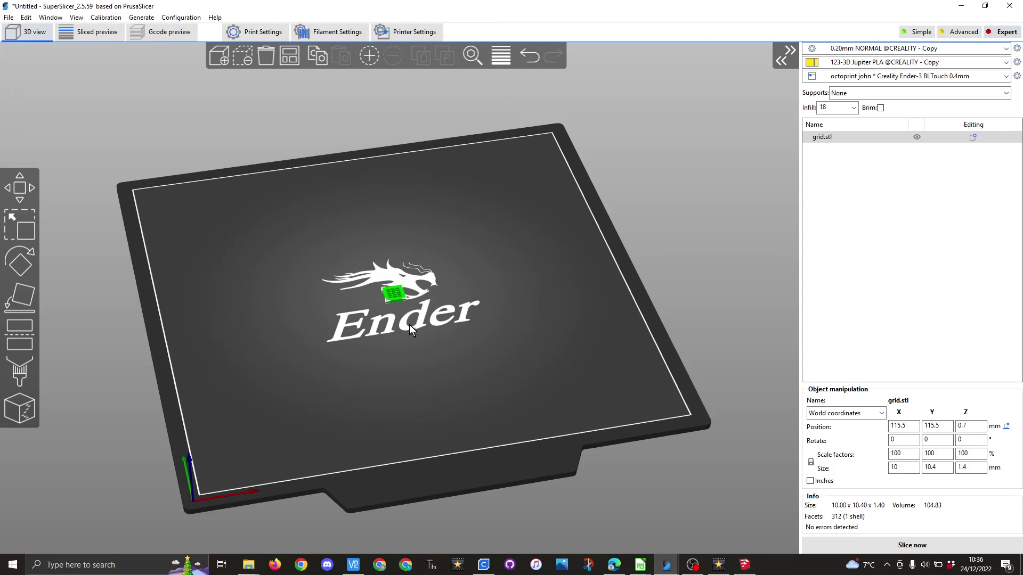